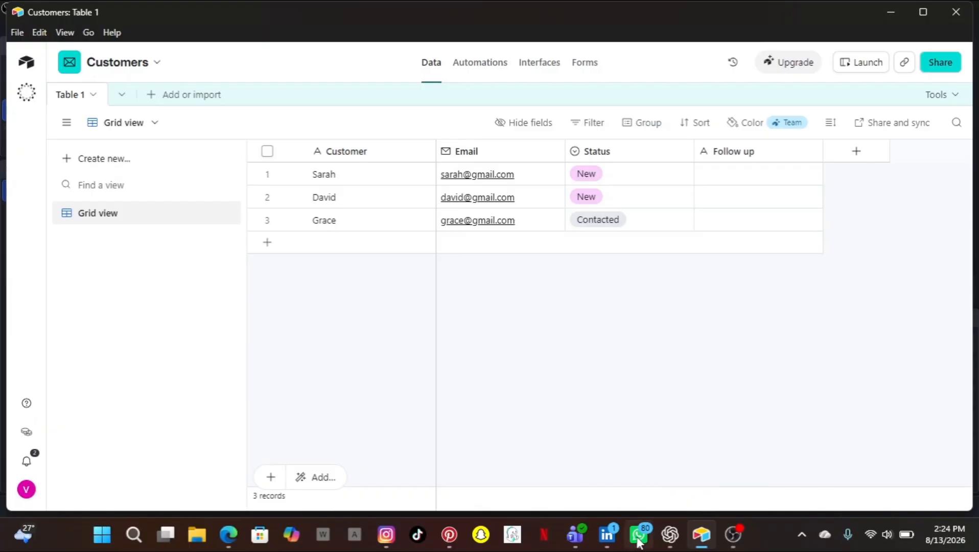
Create an automation triggered when a record matches conditions, using Table 1 as its source table
mouse_move(639, 540)
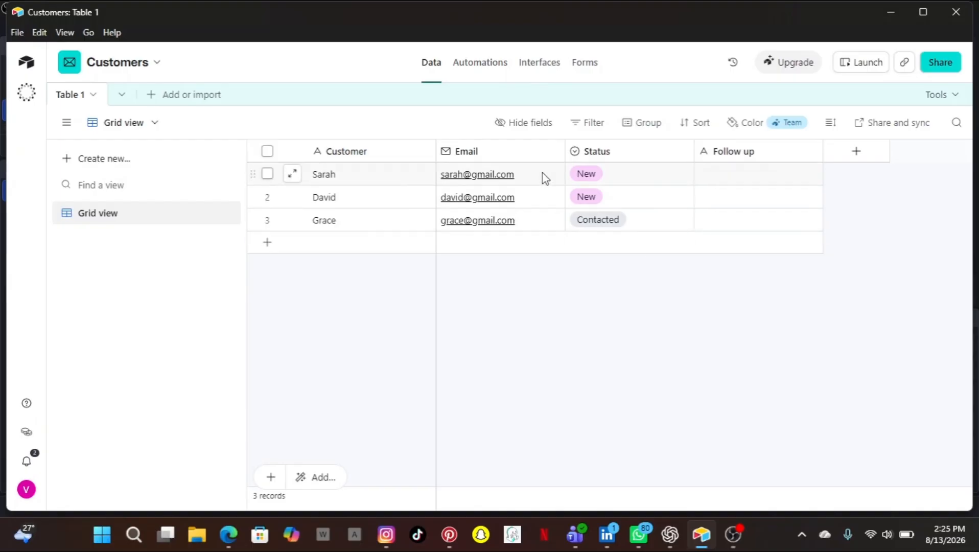
left_click(477, 69)
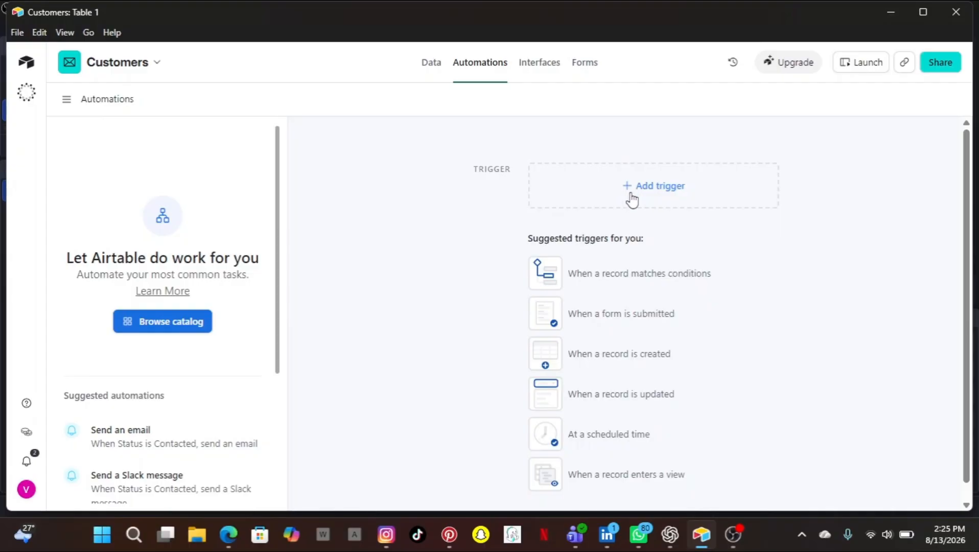
left_click(600, 279)
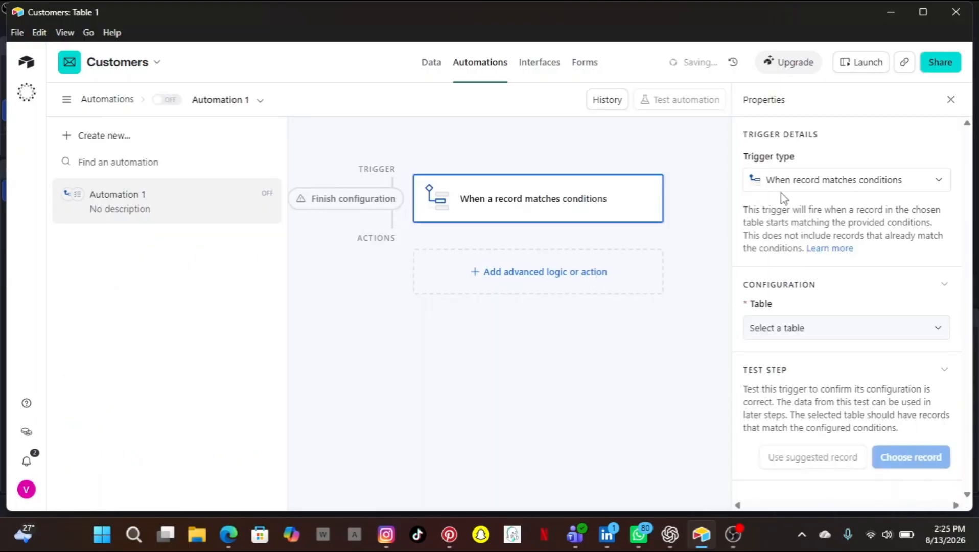
left_click(929, 331)
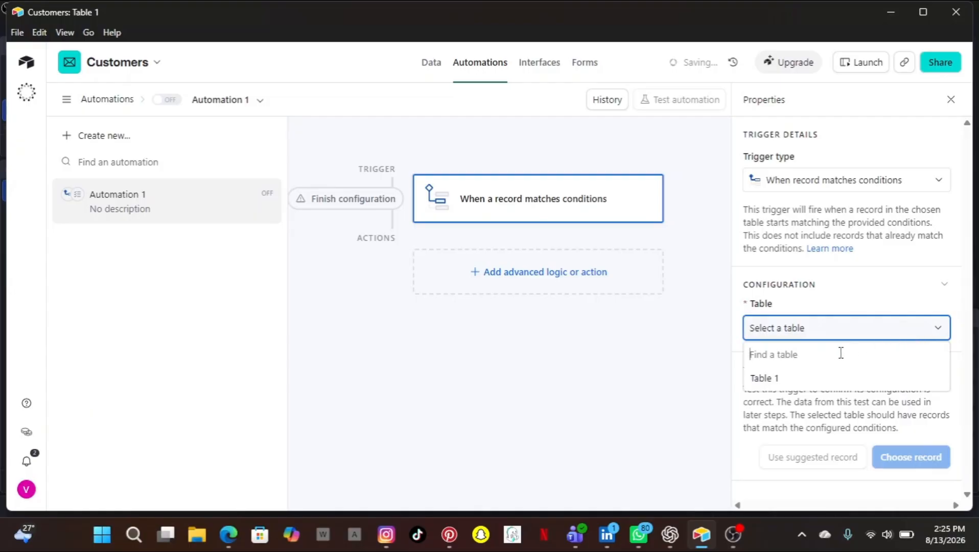
left_click(773, 381)
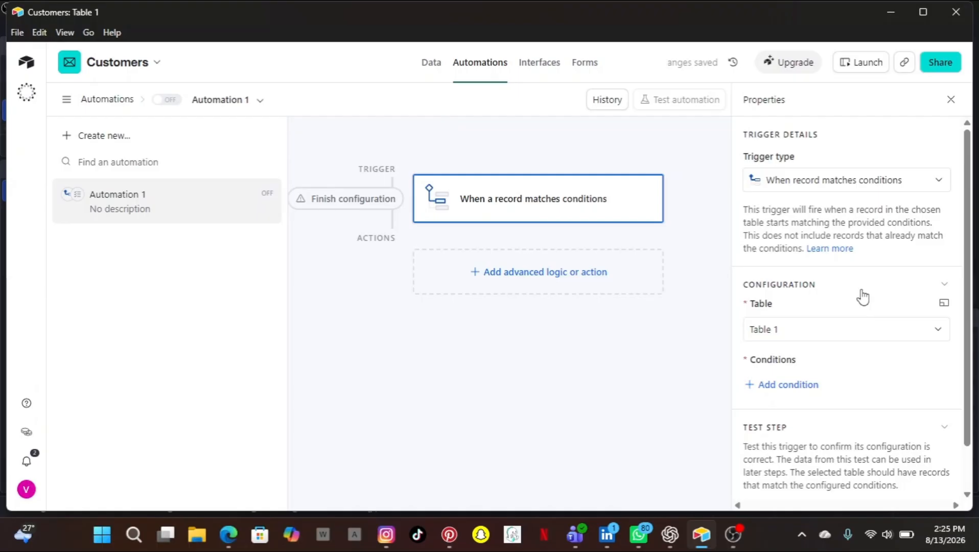
Add a trigger condition requiring that Status is New
scroll(862, 302, "down", 1)
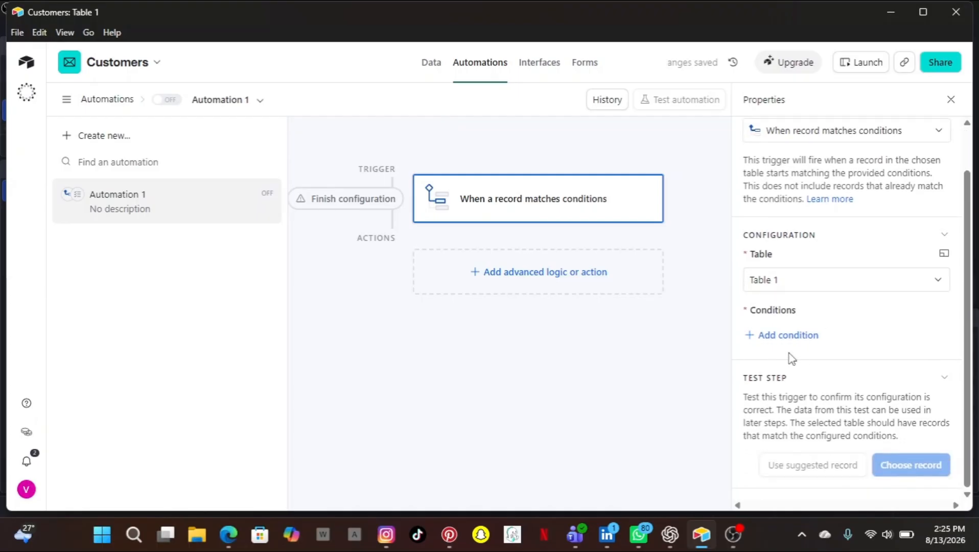
left_click(751, 336)
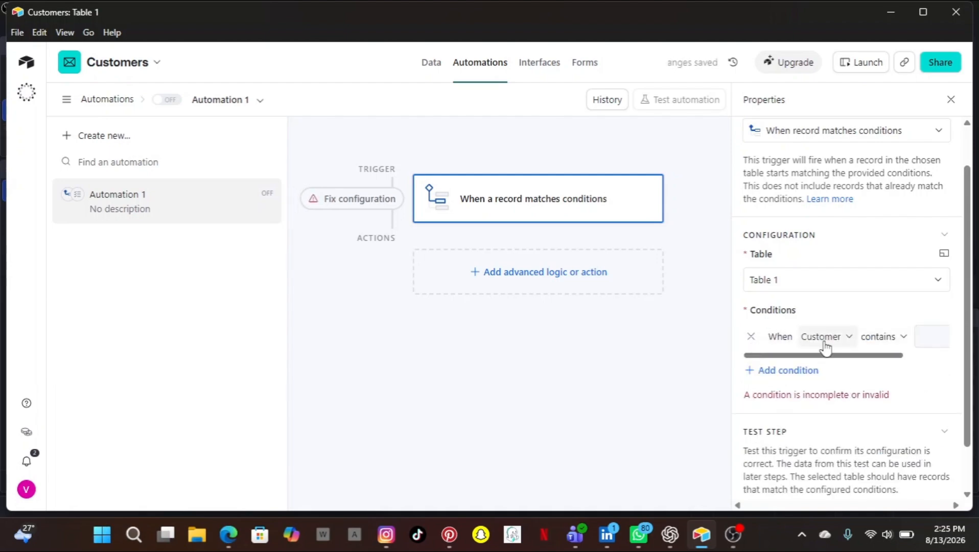
left_click(910, 342)
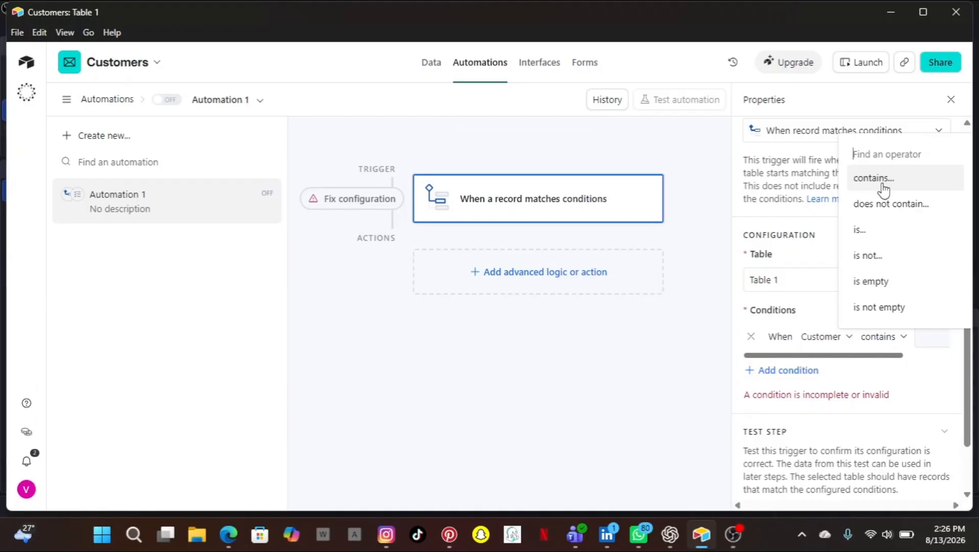
left_click(884, 191)
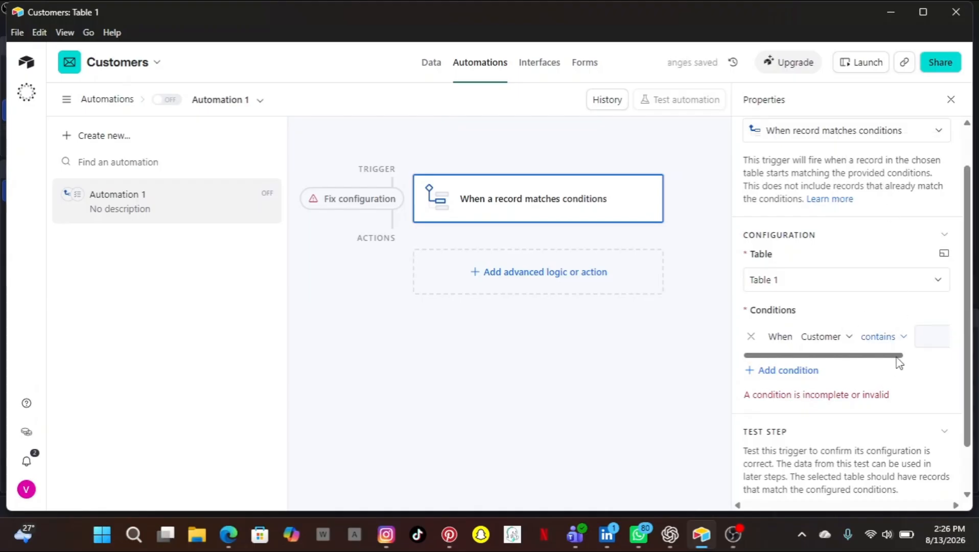
left_click(849, 338)
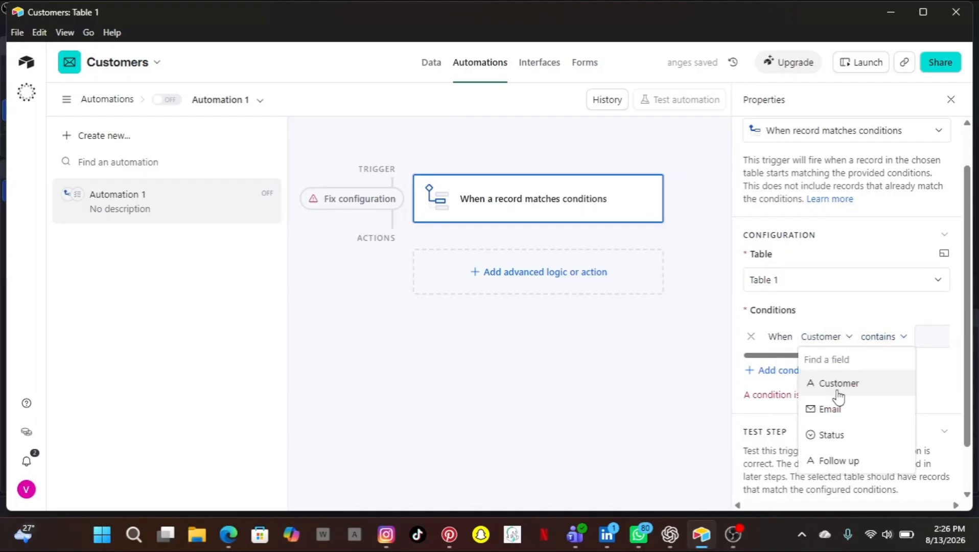
left_click(827, 435)
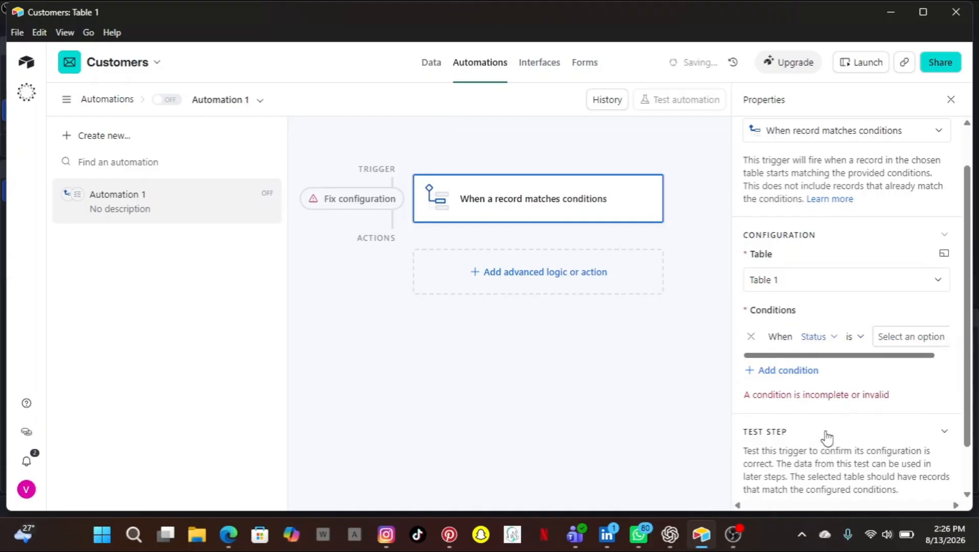
left_click(907, 342)
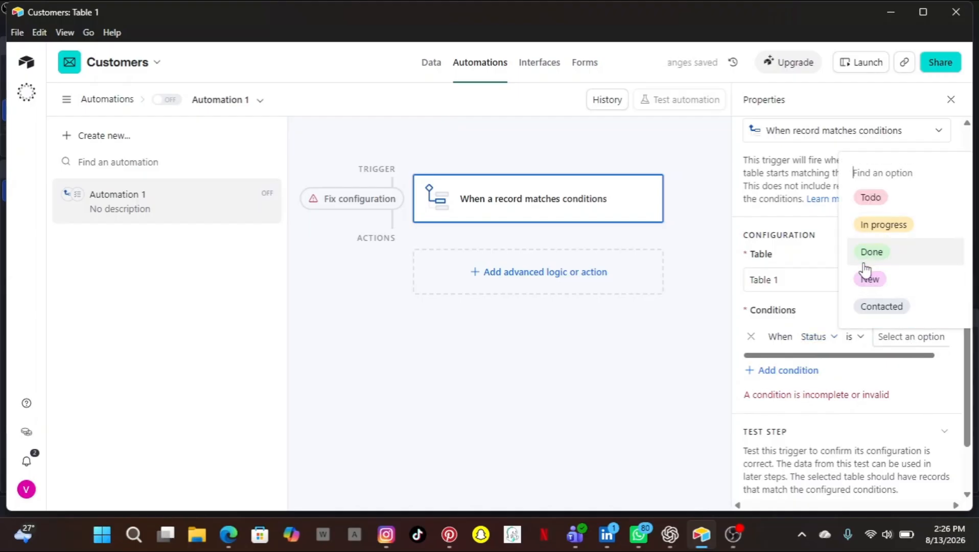
left_click(869, 279)
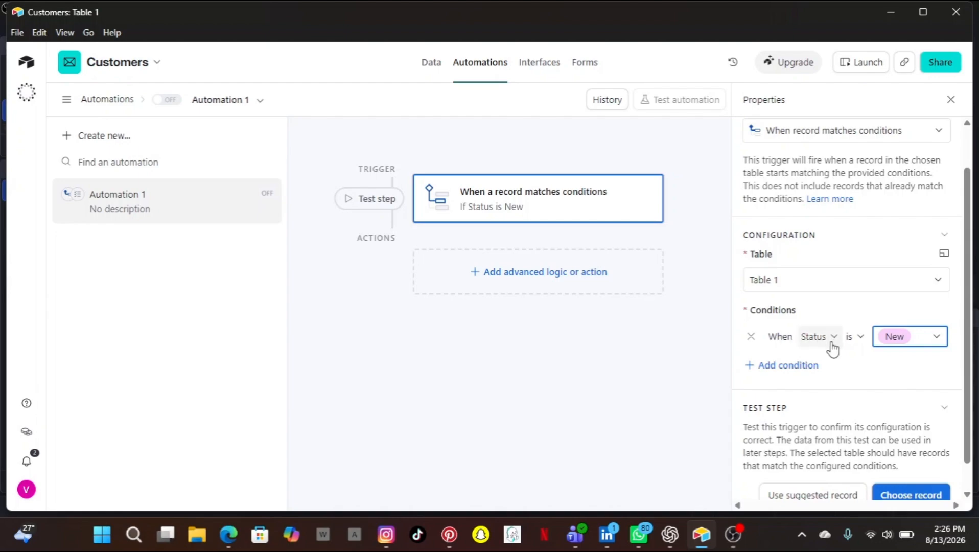
Test the trigger with the first matching customer record and review the test results
scroll(824, 370, "down", 1)
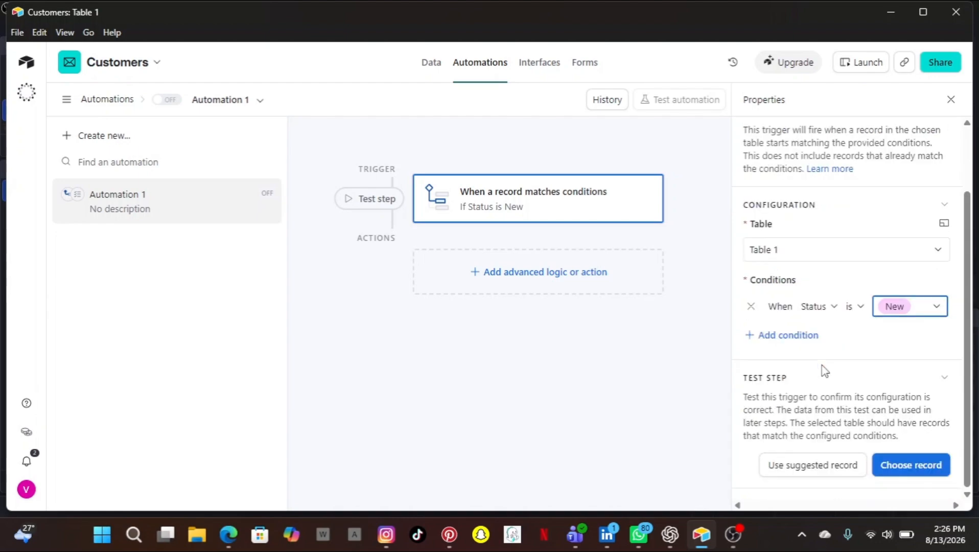
left_click(884, 468)
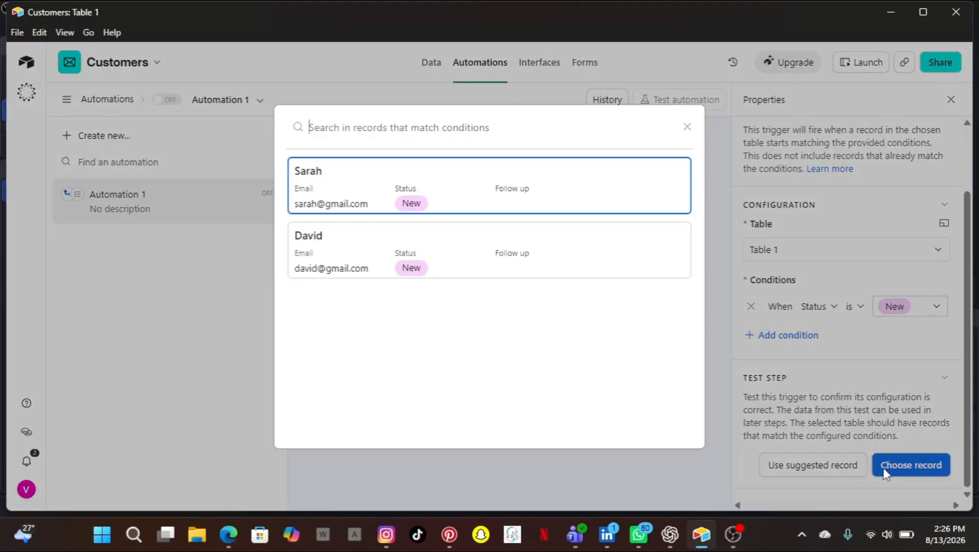
left_click(455, 185)
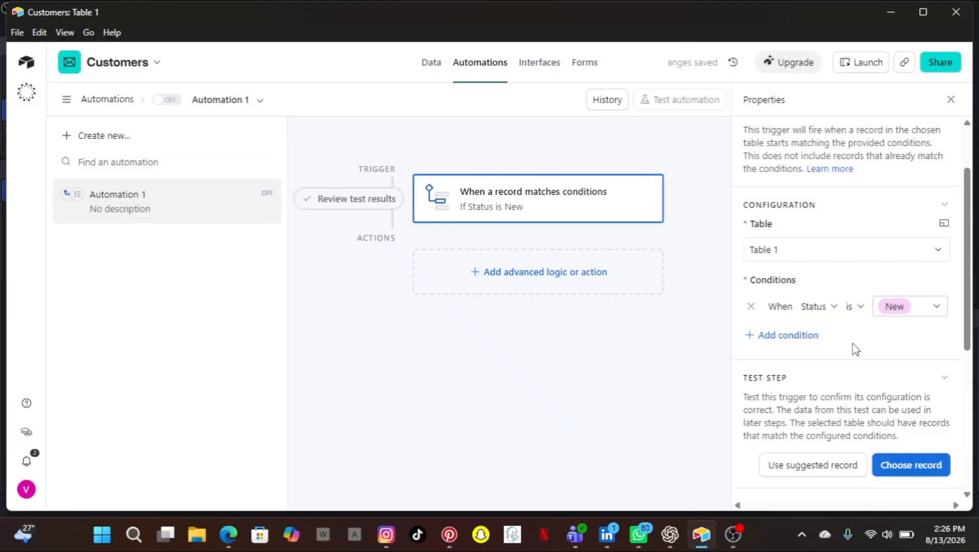
scroll(855, 347, "down", 4)
scroll(855, 350, "down", 2)
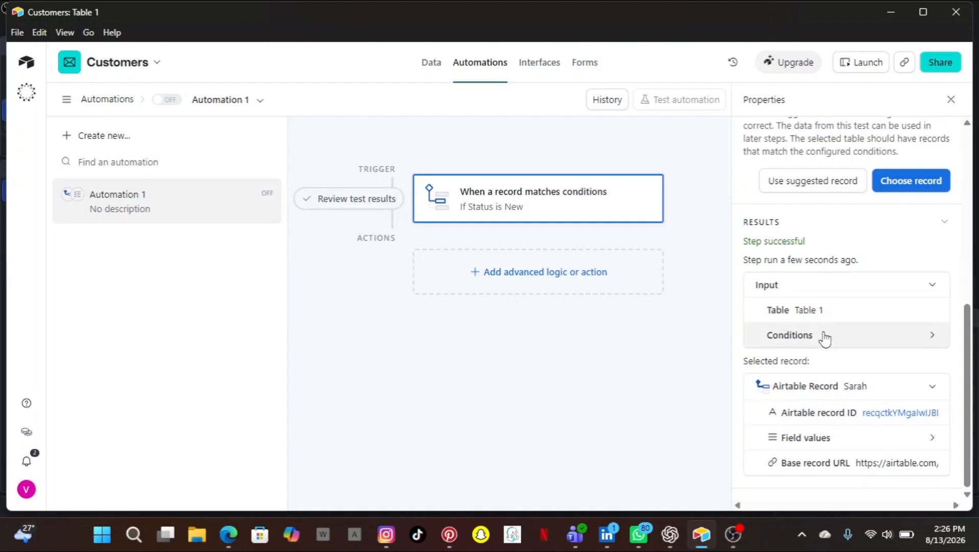
scroll(823, 337, "up", 1)
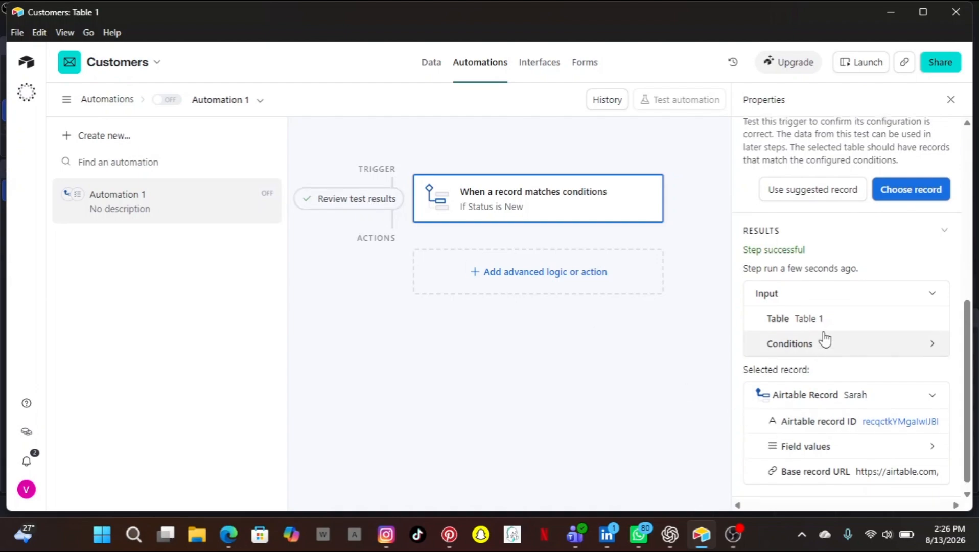
Add a Gmail Send email action after the trigger
left_click(475, 283)
scroll(519, 443, "down", 5)
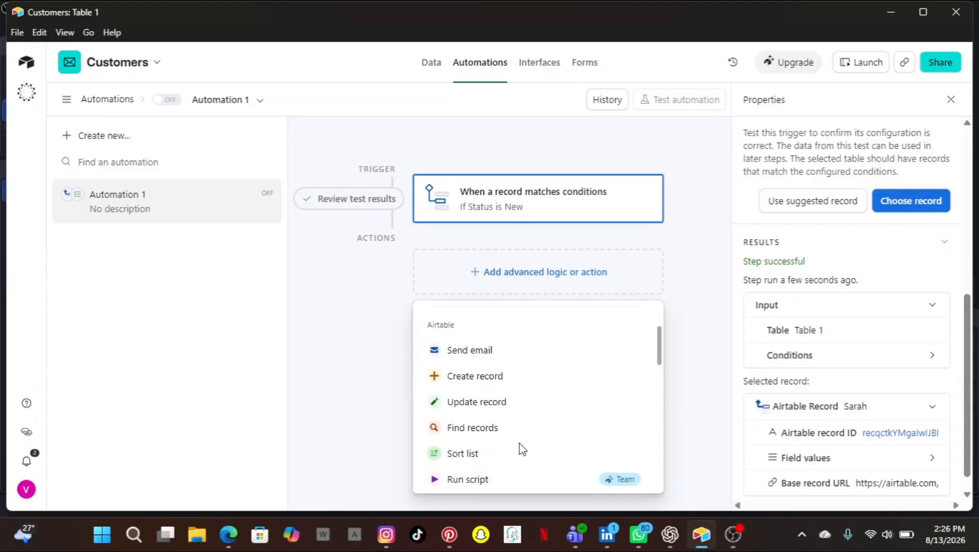
mouse_move(520, 450)
scroll(519, 449, "down", 3)
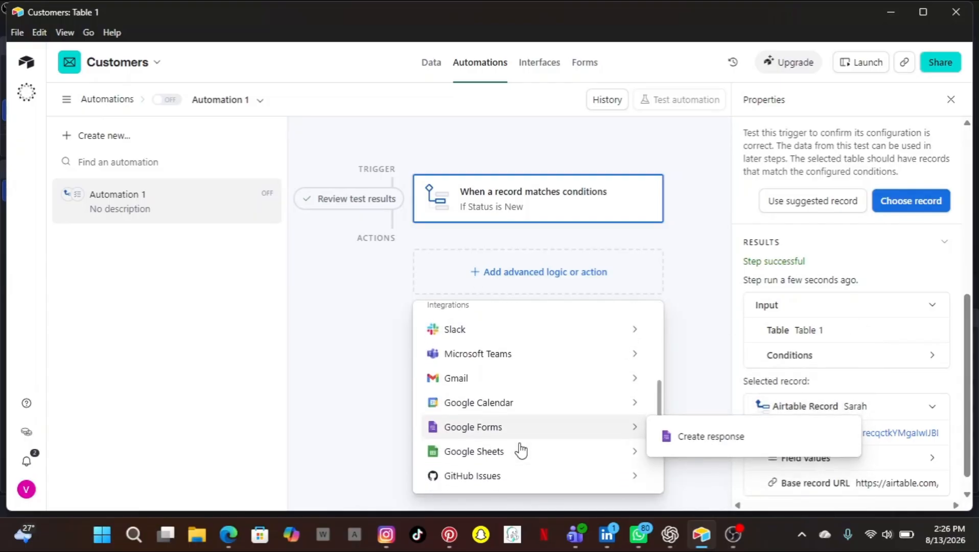
mouse_move(463, 375)
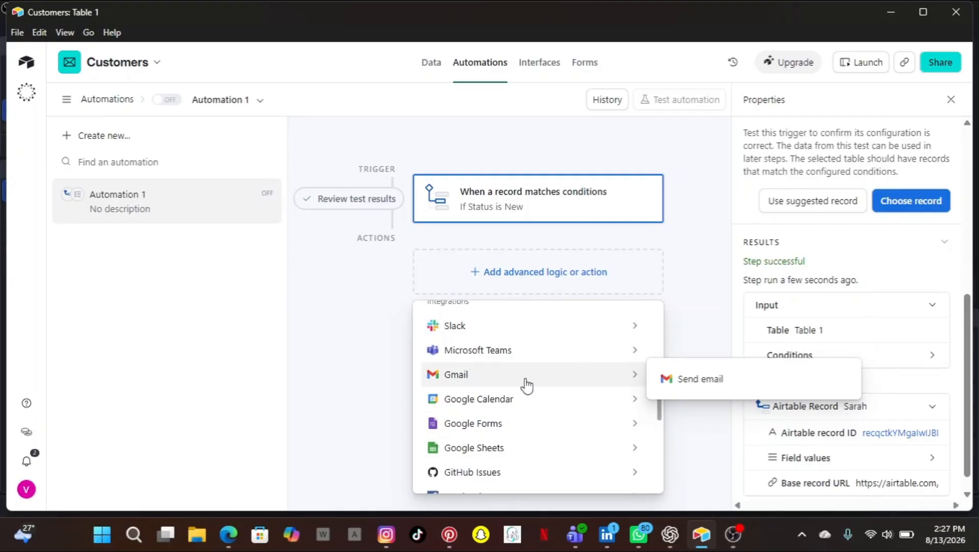
left_click(698, 380)
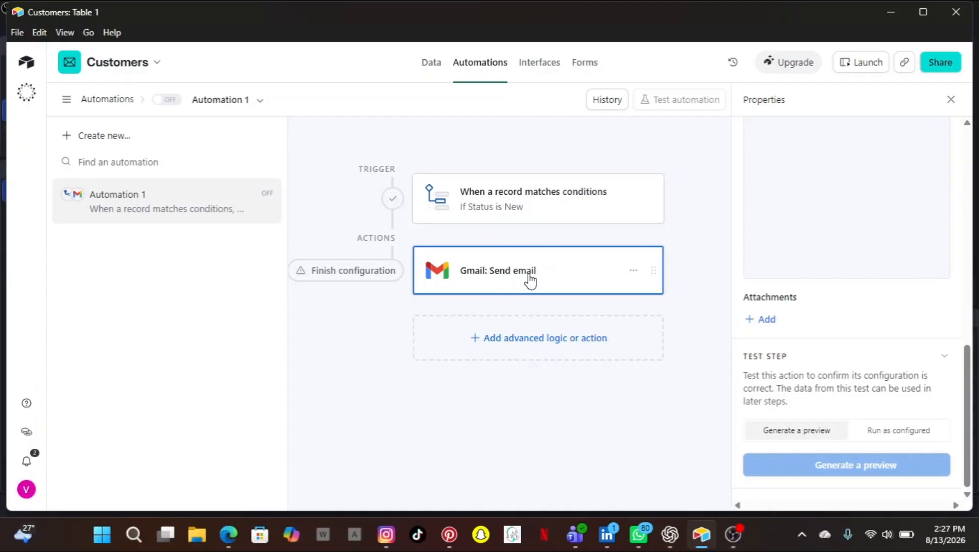
Set the Gmail action's description to "Follow up"
scroll(798, 182, "up", 3)
scroll(797, 181, "up", 8)
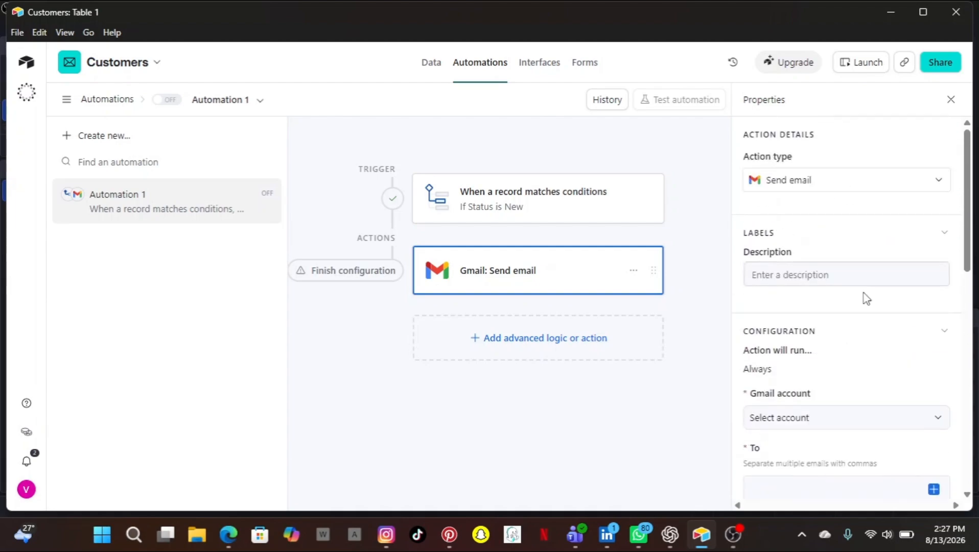
left_click(793, 275)
left_click(793, 276)
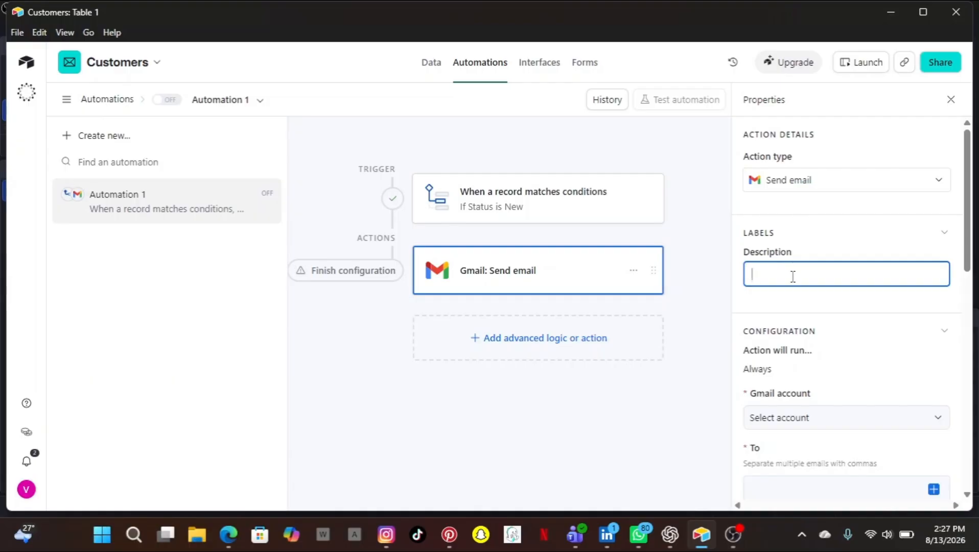
type("F")
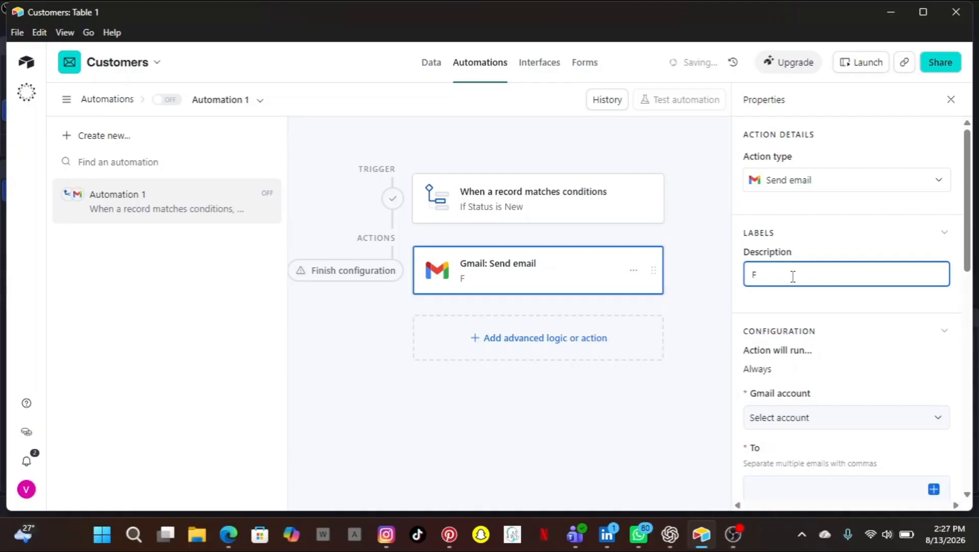
type("ollow up")
Choose the connected "Gmail account" as the sending account for the email action
scroll(885, 397, "down", 2)
scroll(885, 396, "down", 1)
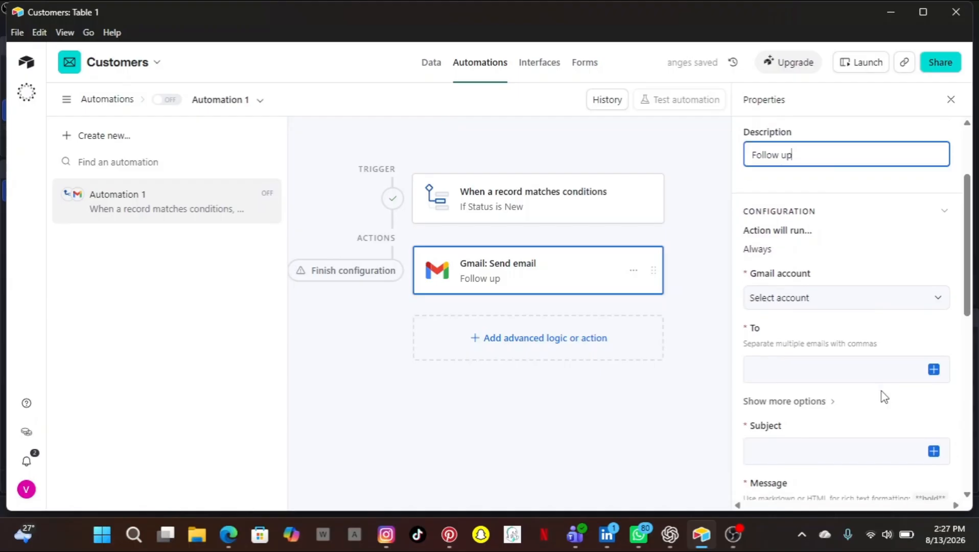
left_click(936, 297)
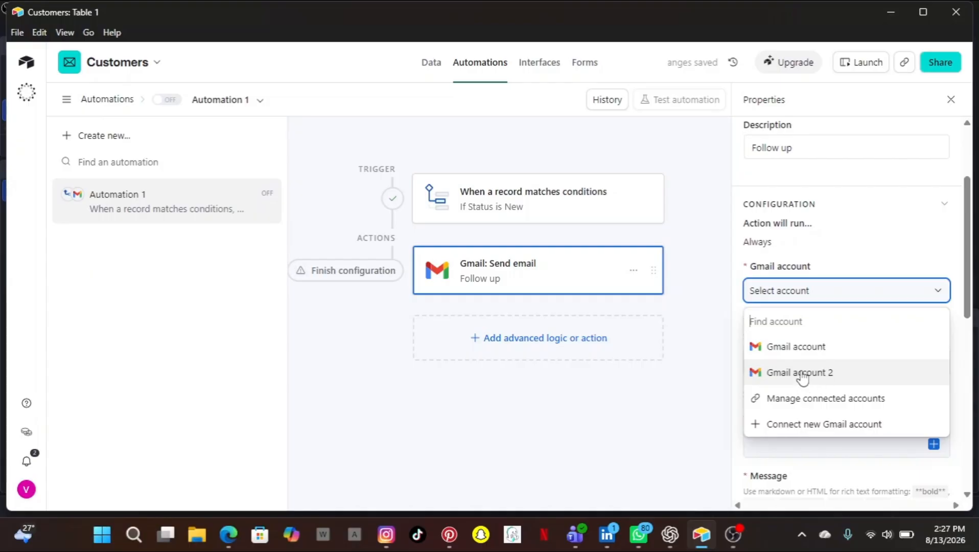
left_click(801, 355)
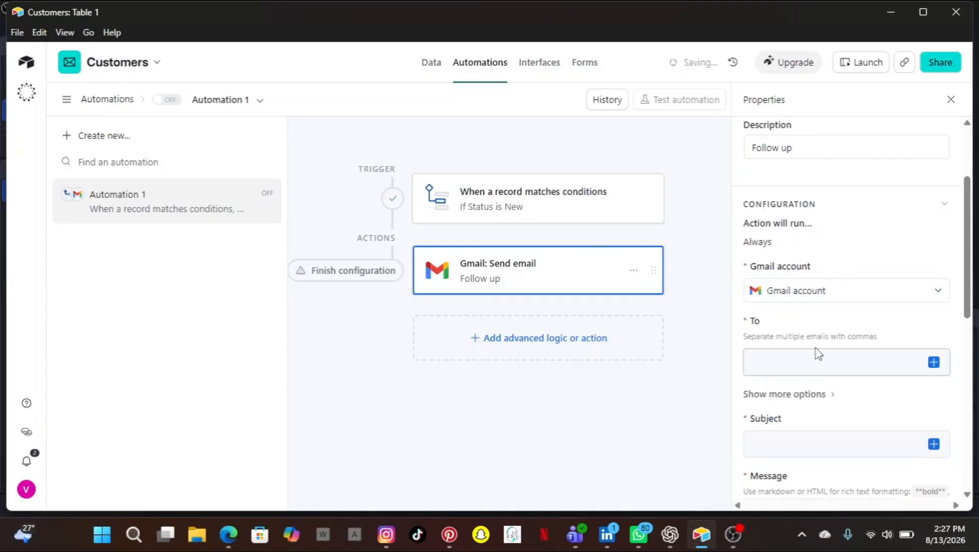
Set the email's recipient to the Email field of the record that triggers the automation
left_click(932, 365)
left_click(933, 363)
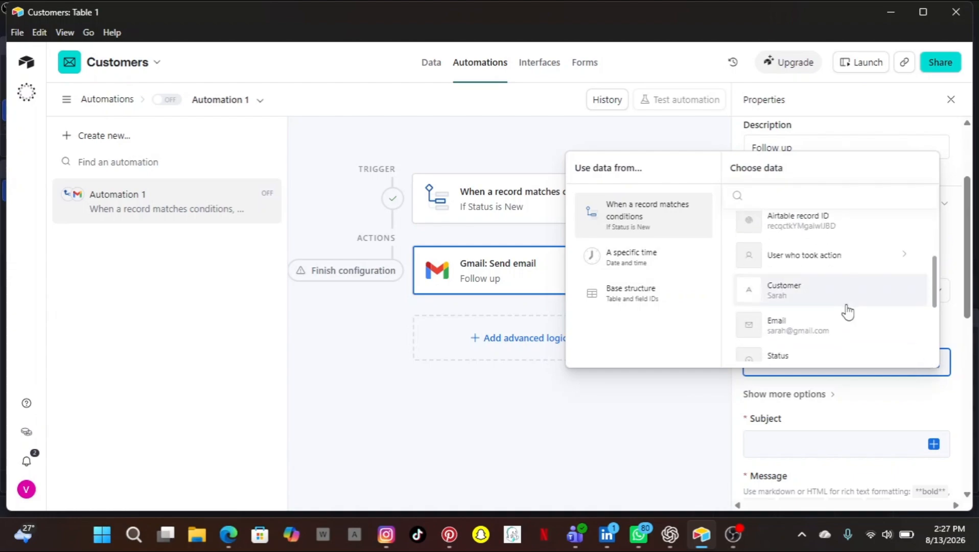
scroll(848, 310, "down", 2)
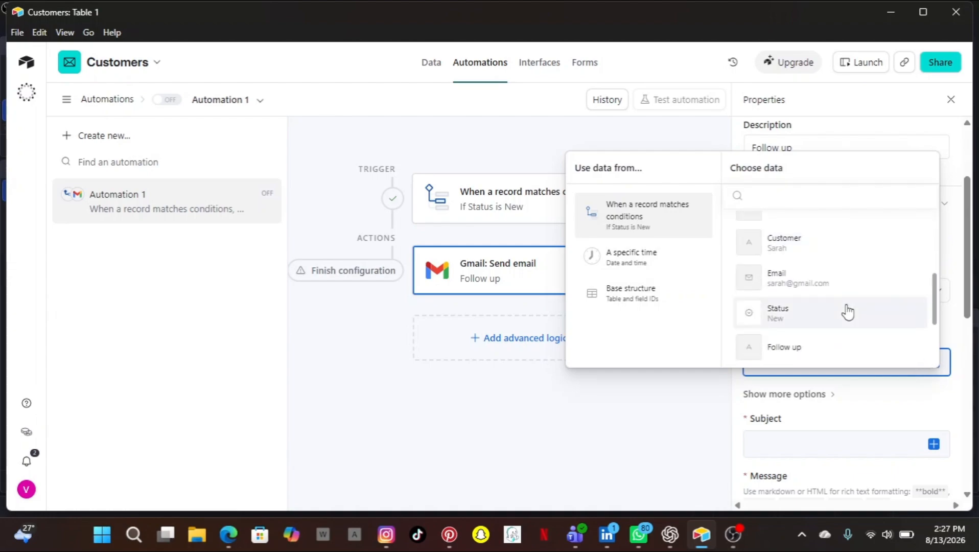
scroll(848, 311, "down", 1)
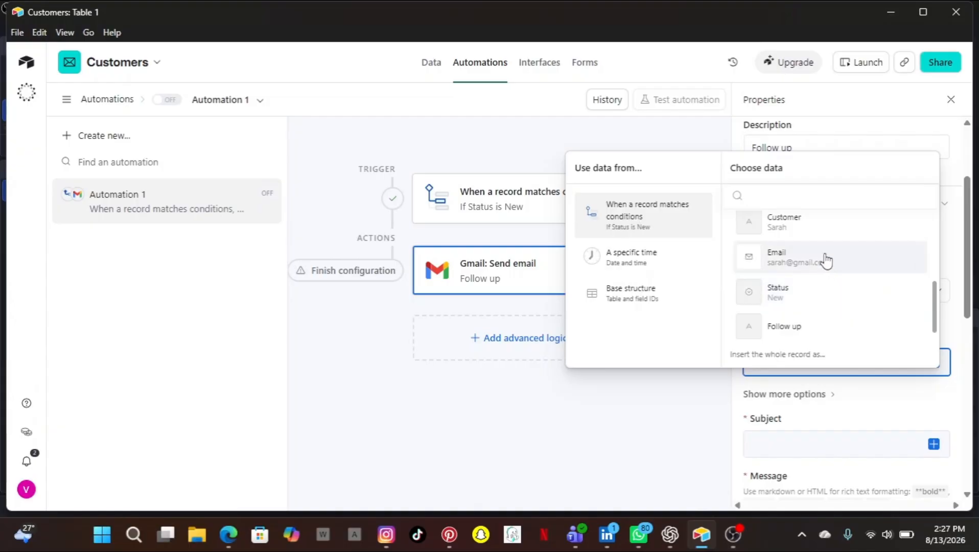
left_click(826, 262)
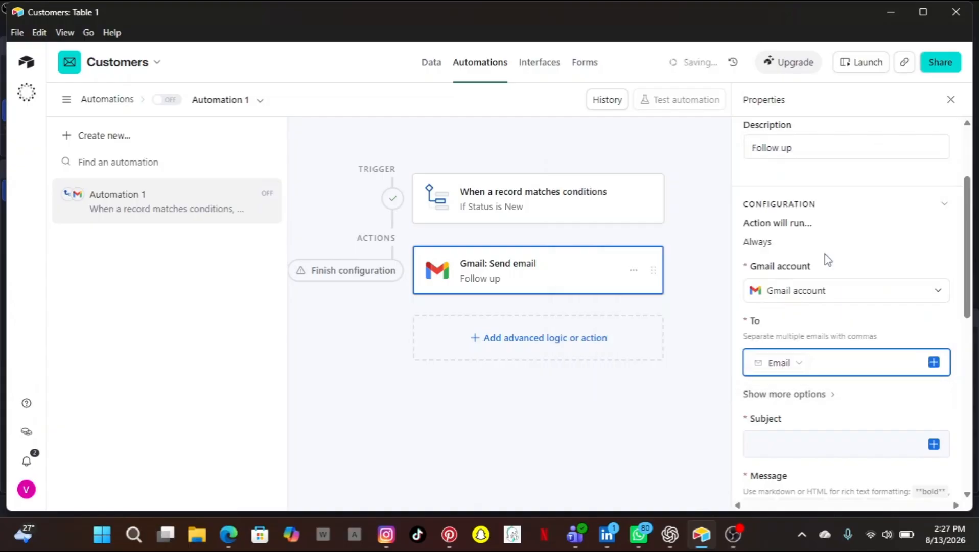
Insert the triggering record's Customer field into the email's subject
left_click(793, 443)
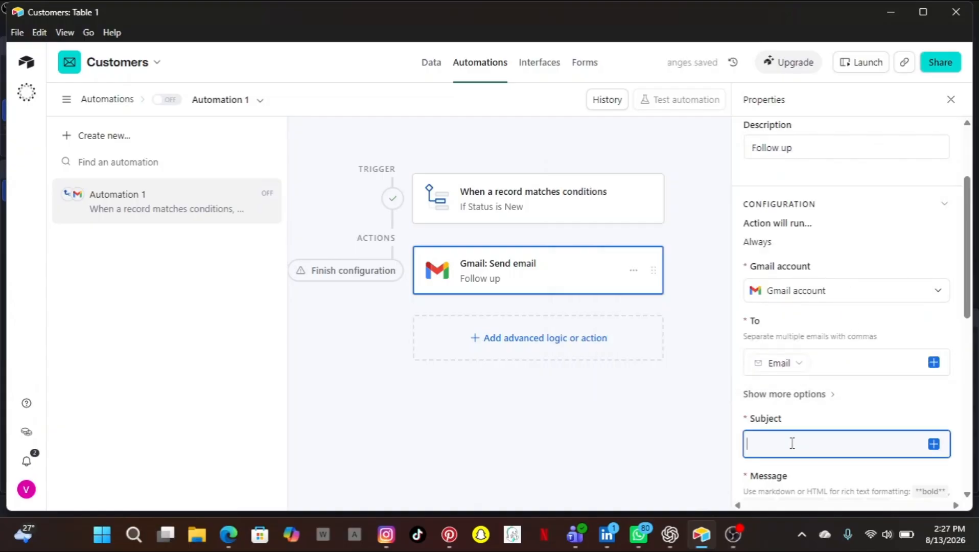
scroll(792, 443, "down", 1)
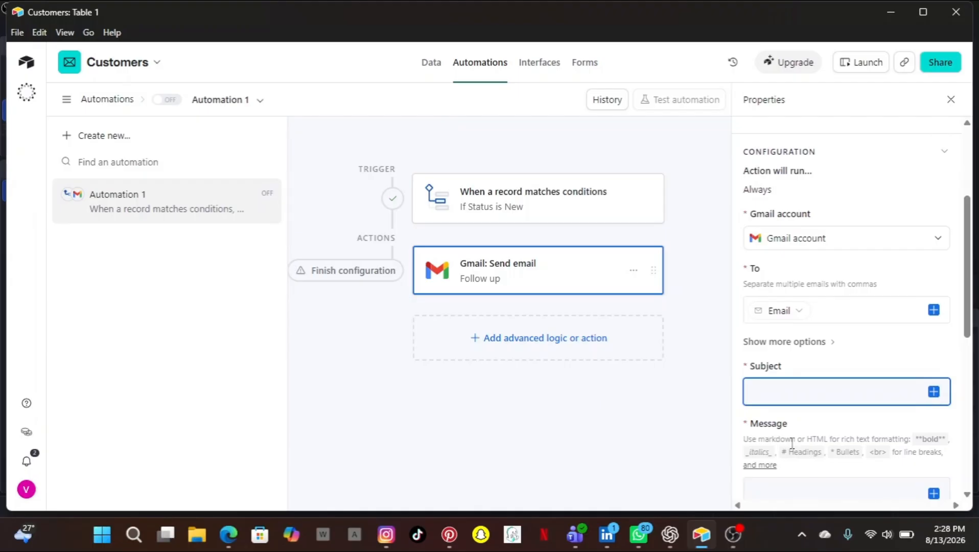
scroll(792, 443, "down", 1)
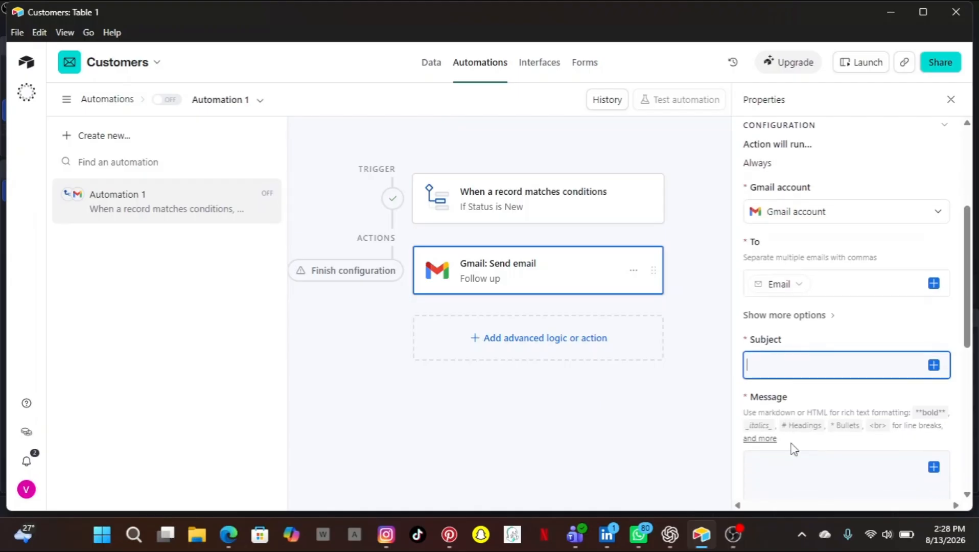
left_click(934, 365)
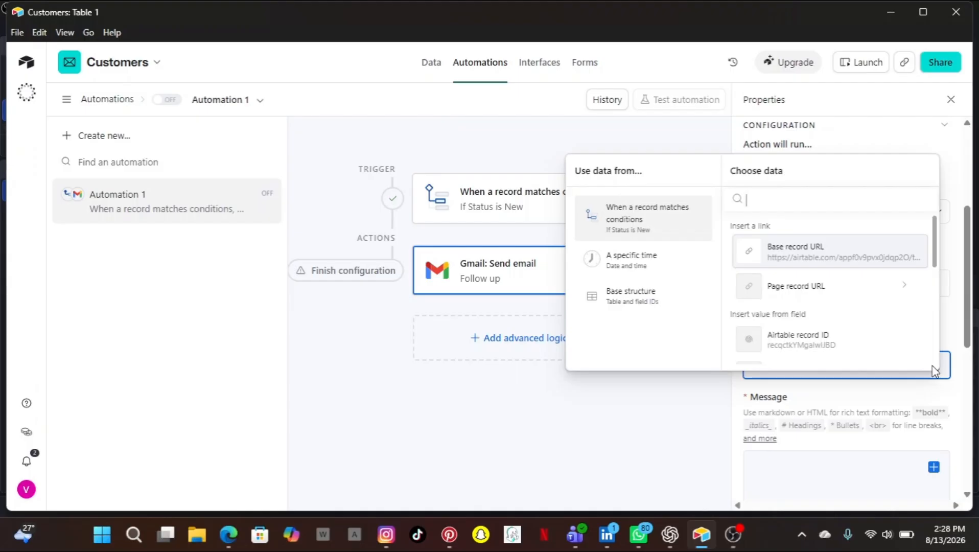
scroll(879, 341, "down", 3)
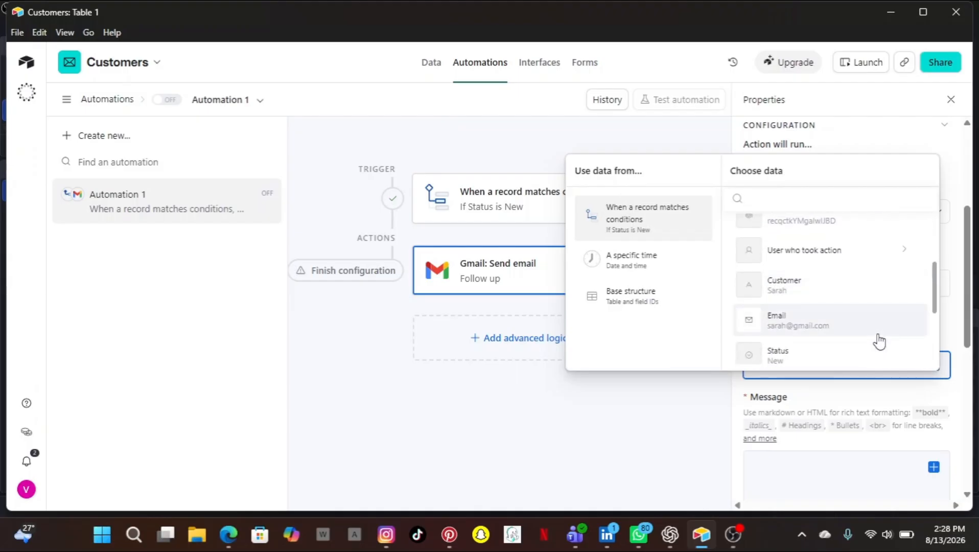
left_click(802, 289)
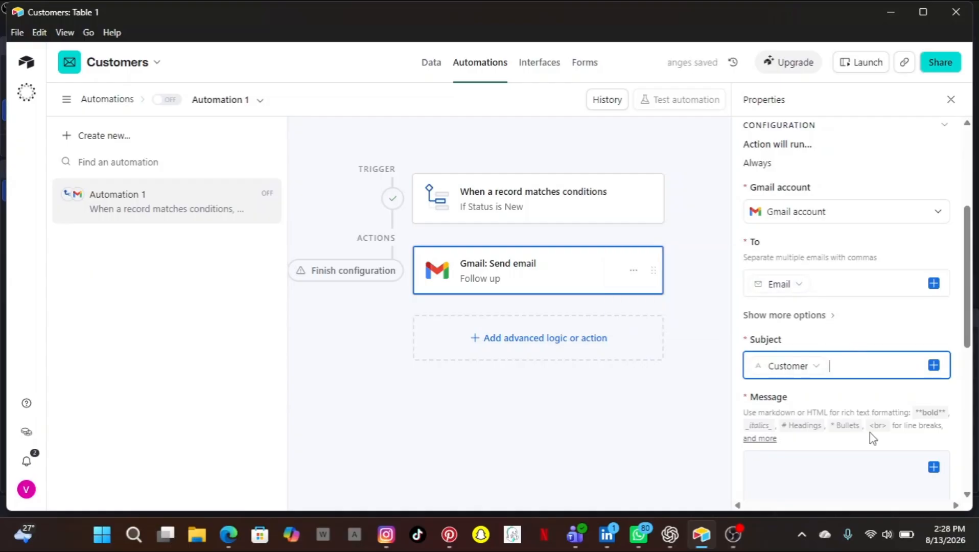
Insert the triggering record's Customer field at the start of the email's message
scroll(870, 435, "down", 2)
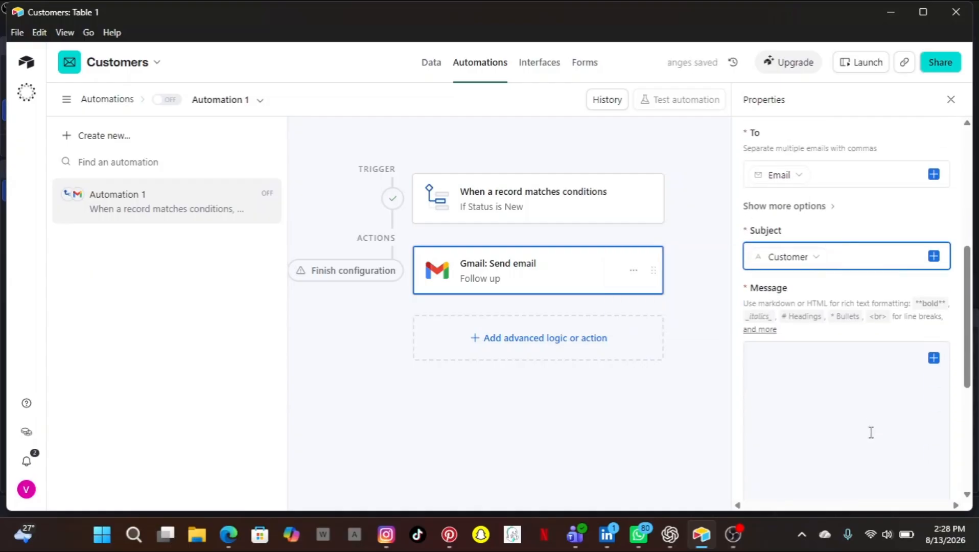
left_click(934, 360)
left_click(934, 360)
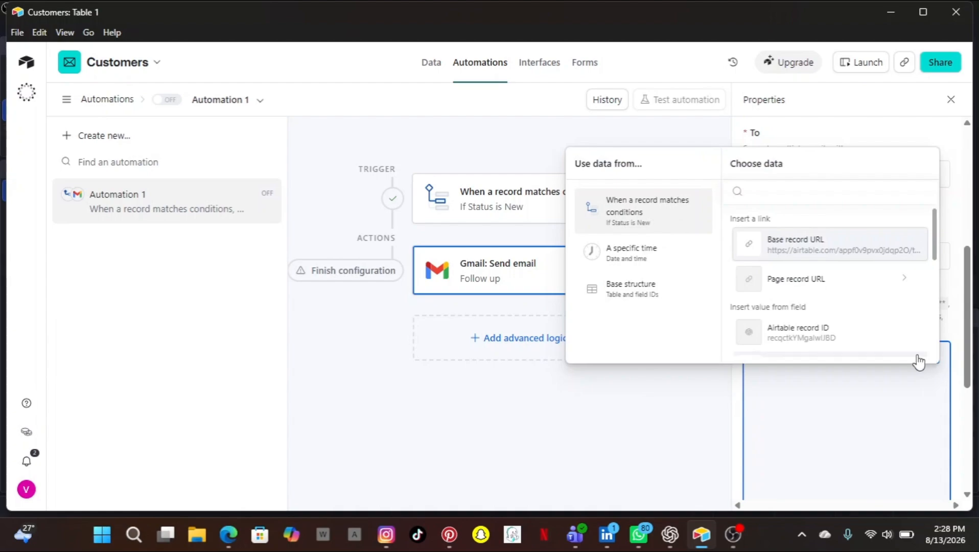
scroll(869, 330, "down", 2)
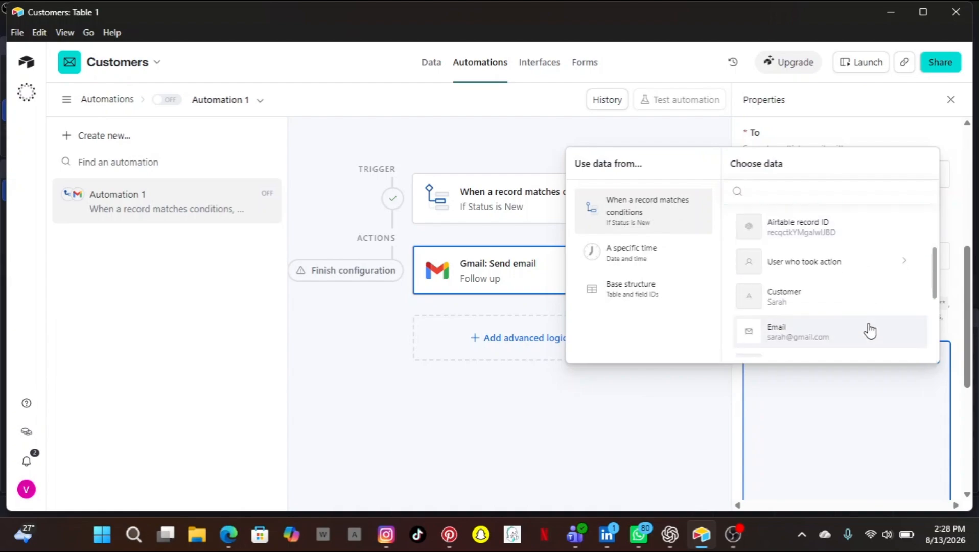
scroll(869, 330, "down", 1)
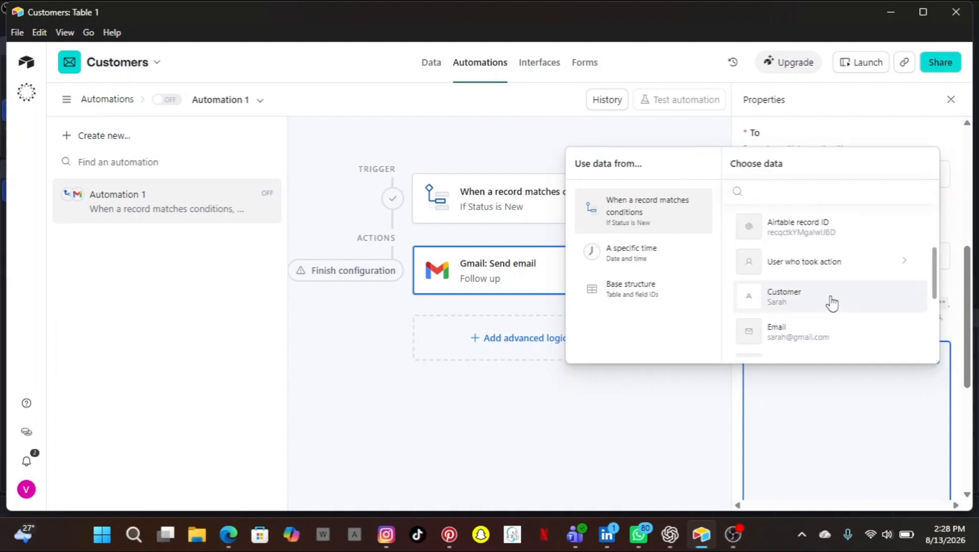
left_click(832, 303)
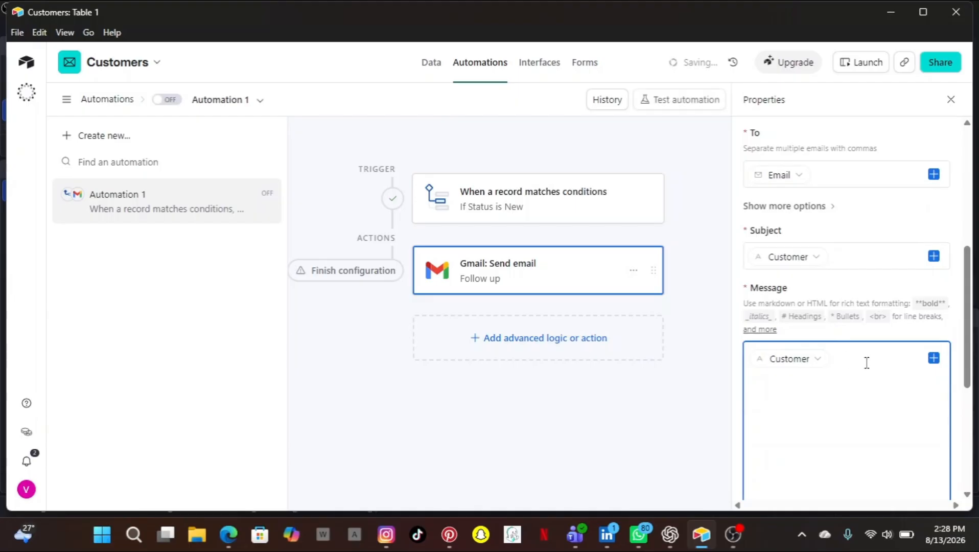
mouse_move(832, 358)
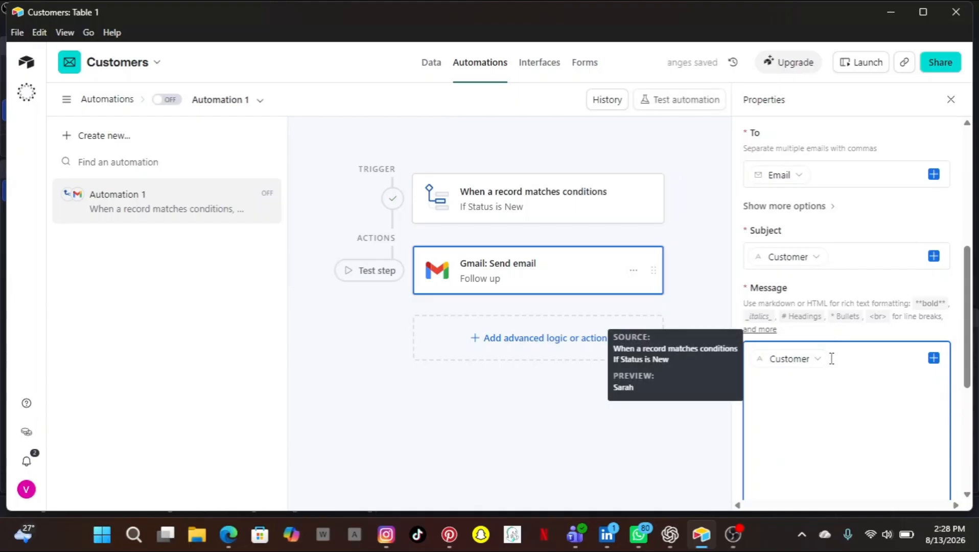
Add the triggering record's Follow up field after the Customer field in the email's subject
left_click(934, 257)
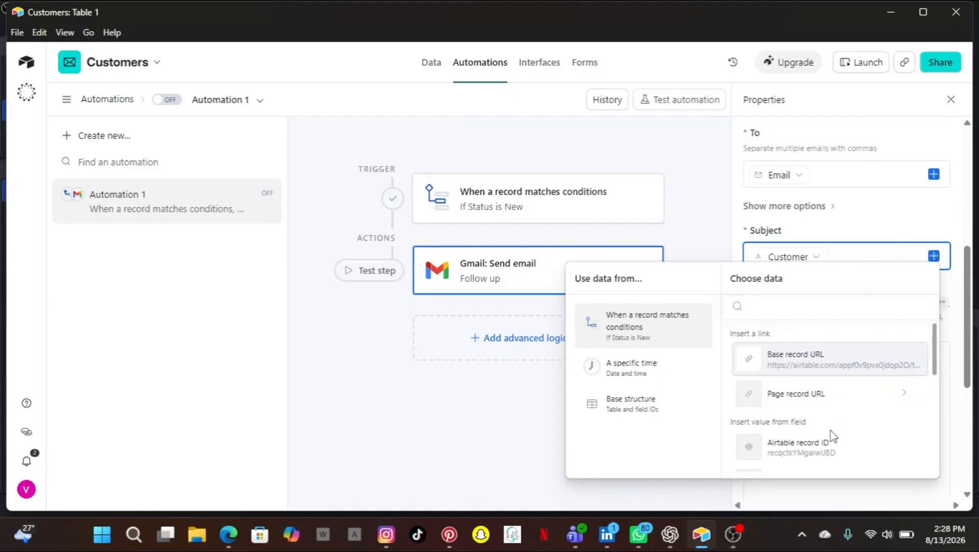
scroll(833, 435, "down", 3)
scroll(833, 435, "down", 2)
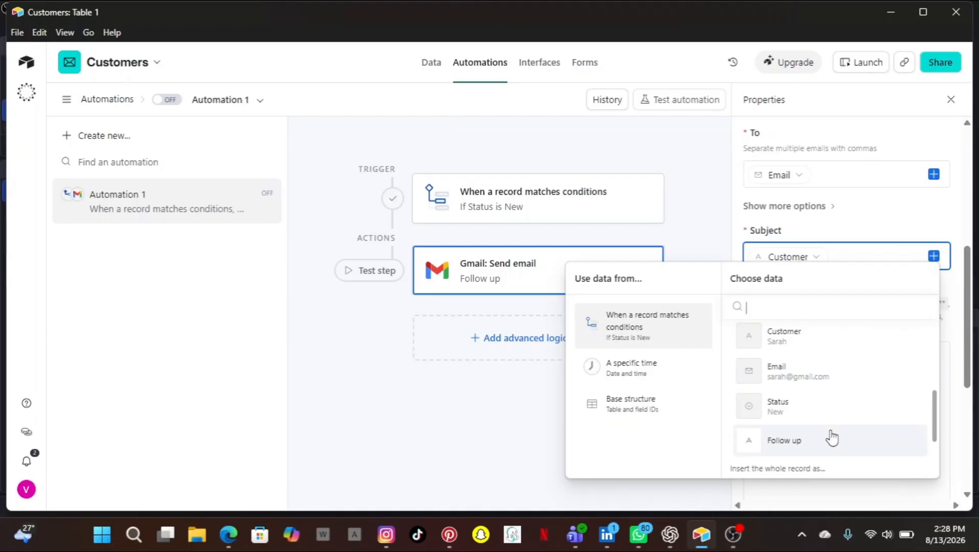
left_click(832, 438)
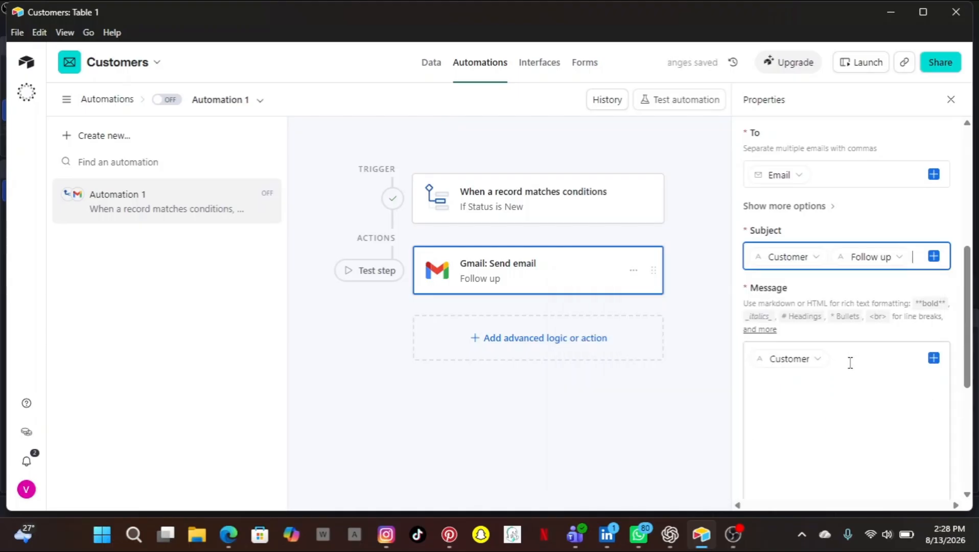
left_click(762, 391)
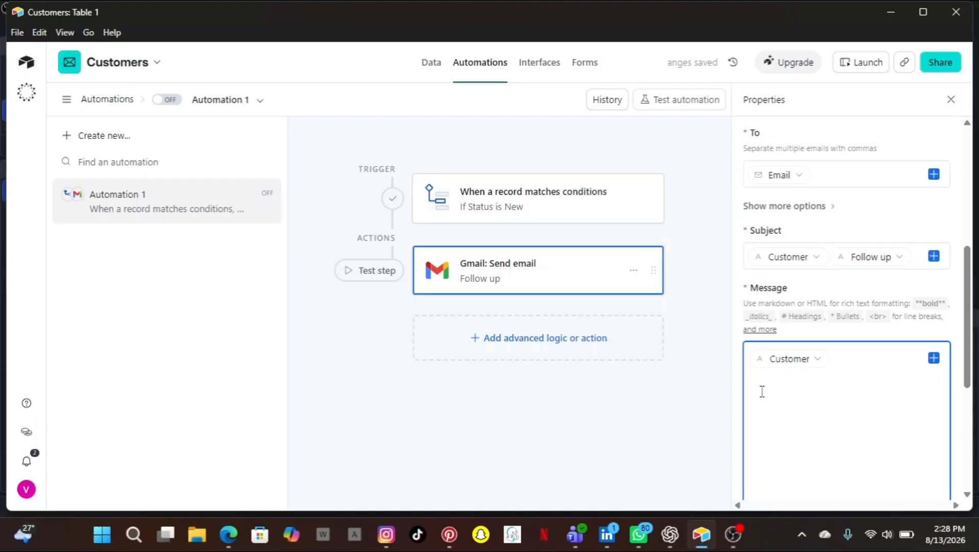
type("h")
type("i sara")
type("h")
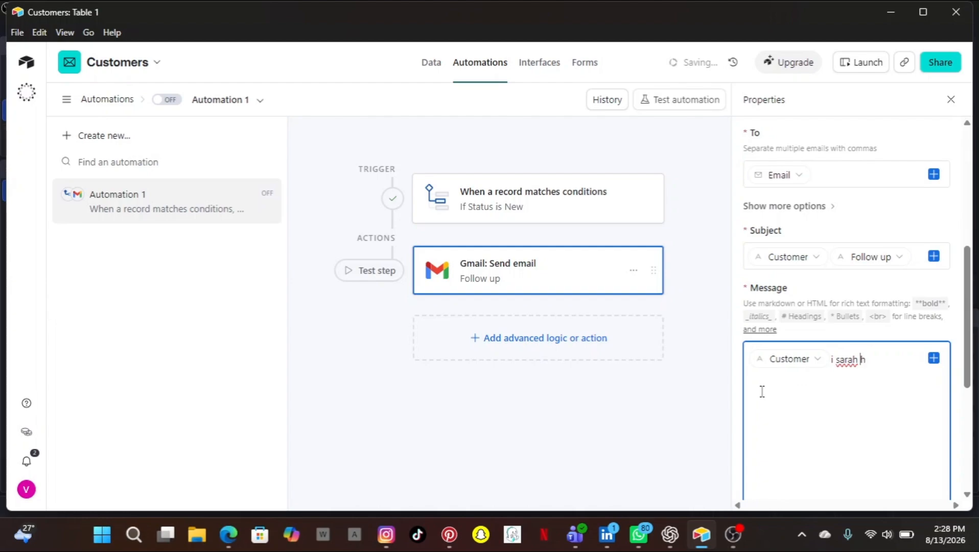
type(" tha")
key("BackSpace")
key("BackSpace")
key("BackSpace")
key("BackSpace")
key("BackSpace")
key("BackSpace")
key("BackSpace")
key("BackSpace")
key("BackSpace")
key("BackSpace")
key("BackSpace")
key("BackSpace")
After the message's Customer field, write "Hi", the customer's first name in lowercase, and ", thanks for reaching out, we'll be in touch shortly'"
type("Hi sarah , thanks for reaching out")
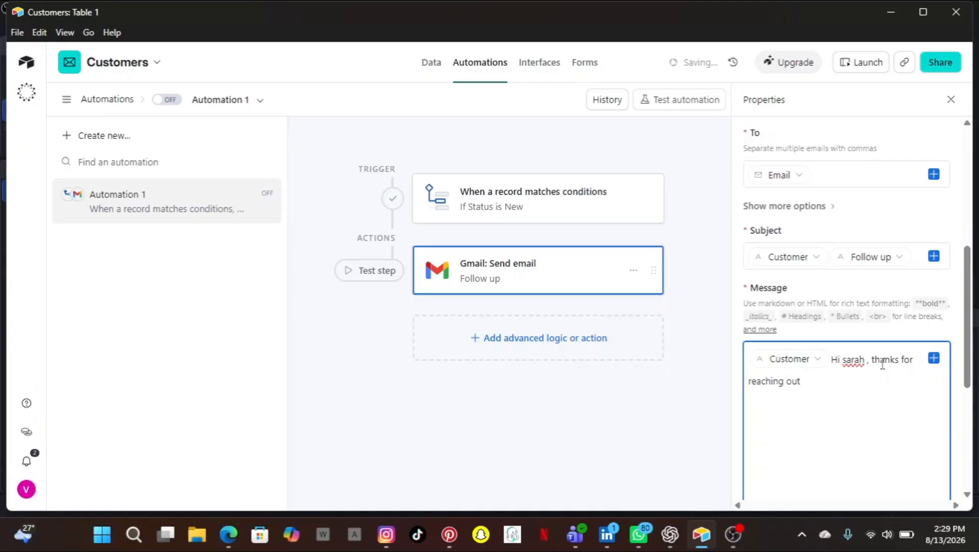
type(", we")
type("'ll")
type("ll")
type(" be in")
type(" touch ")
type("short")
type("ly")
type("'")
Add a sign-off below the message text with "Signed" and "Management" on separate lines
key("Return")
type("Sign")
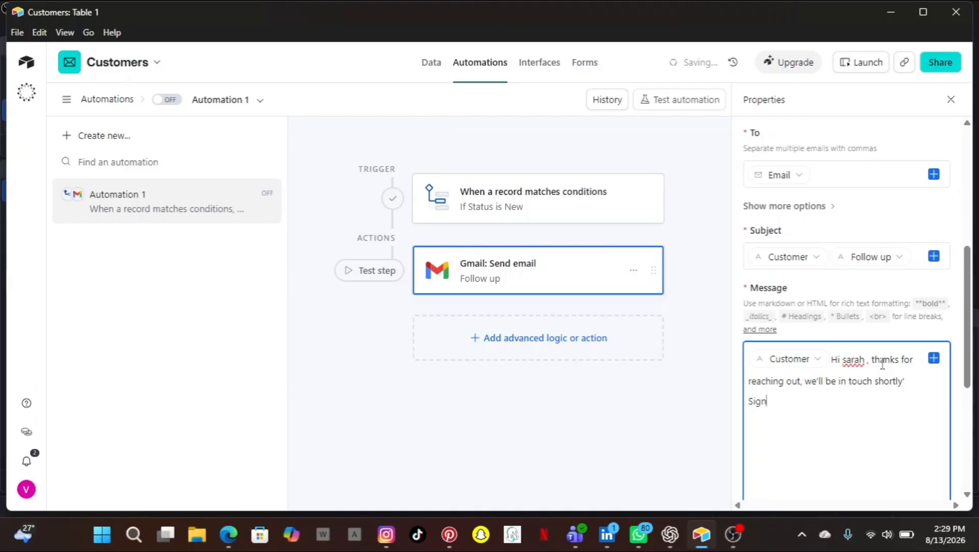
type("ed ")
type("Mana")
type("geme")
type("nt")
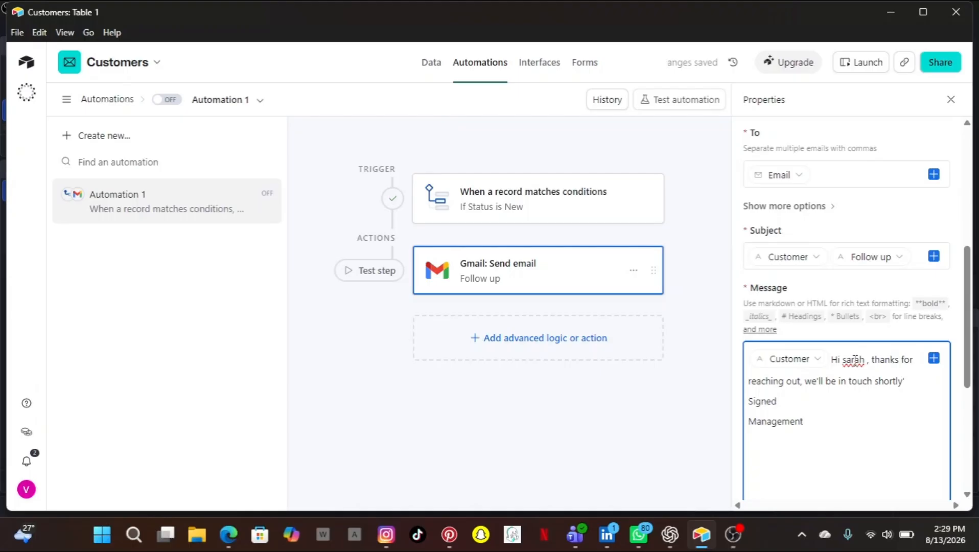
Capitalize the first letter of the customer's name in the message greeting
left_click(848, 359)
key("BackSpace")
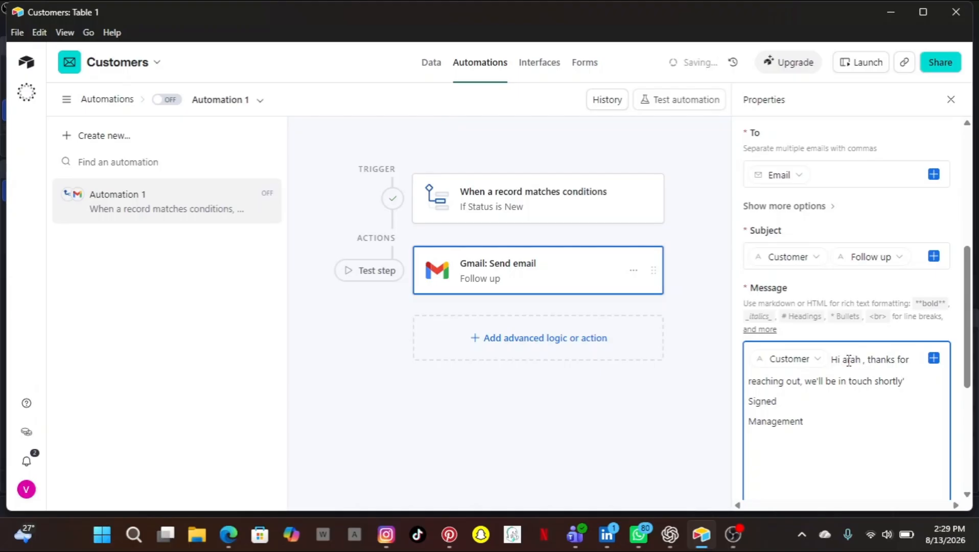
type("S")
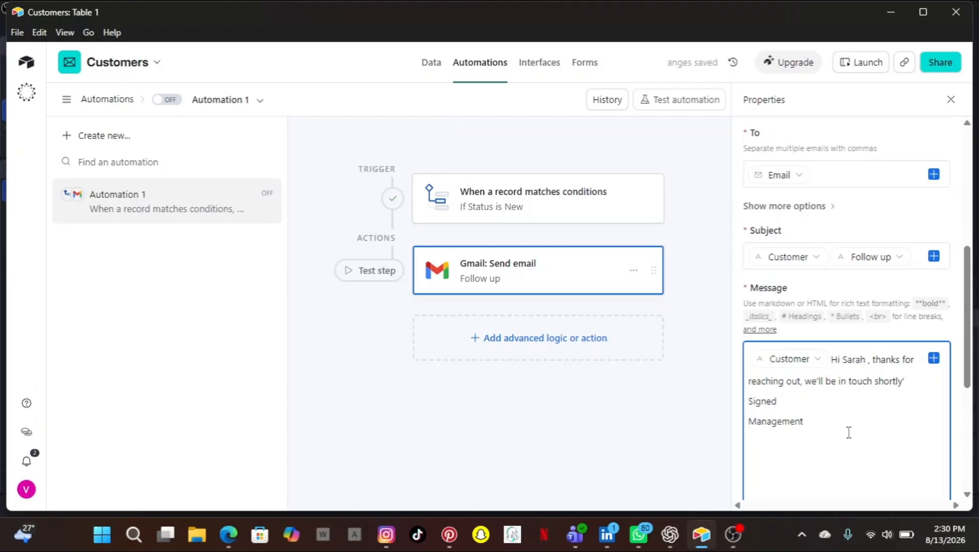
Test the Gmail action by generating a preview of the email, check it and close the preview
scroll(849, 431, "up", 1)
scroll(848, 432, "down", 5)
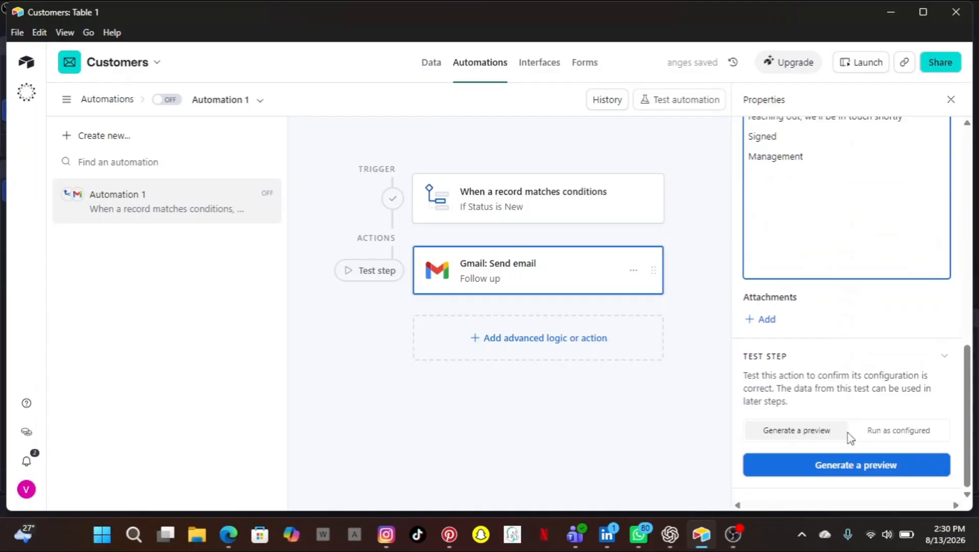
scroll(840, 259, "up", 6)
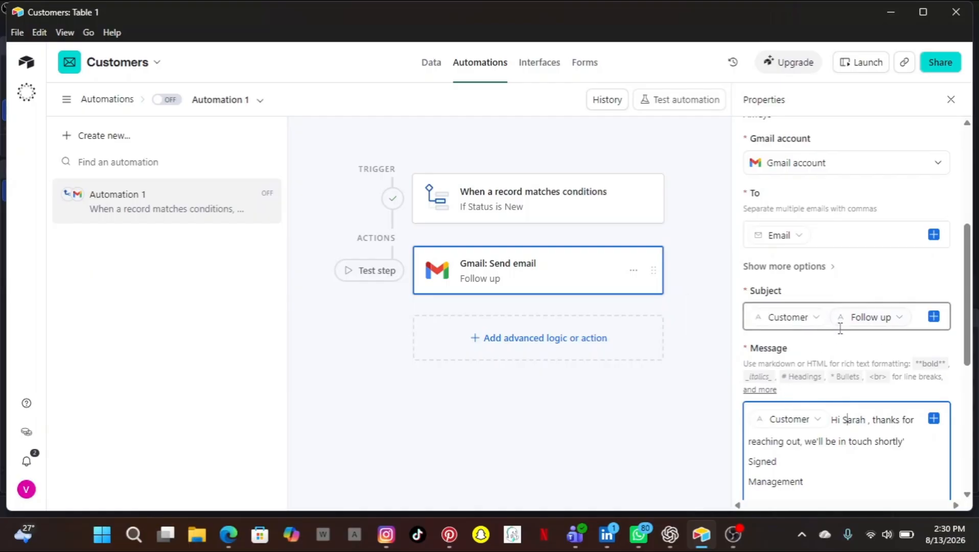
scroll(826, 404, "down", 3)
scroll(827, 403, "down", 3)
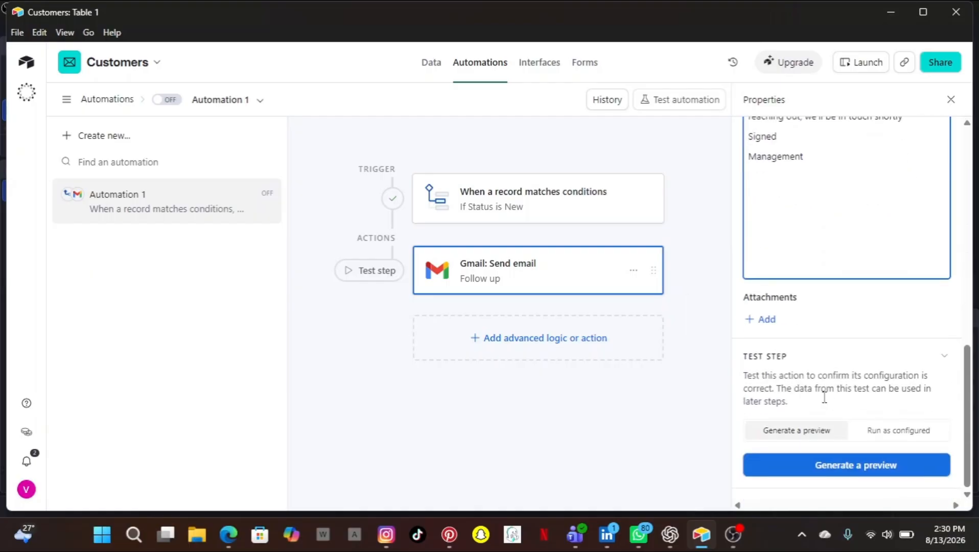
left_click(818, 466)
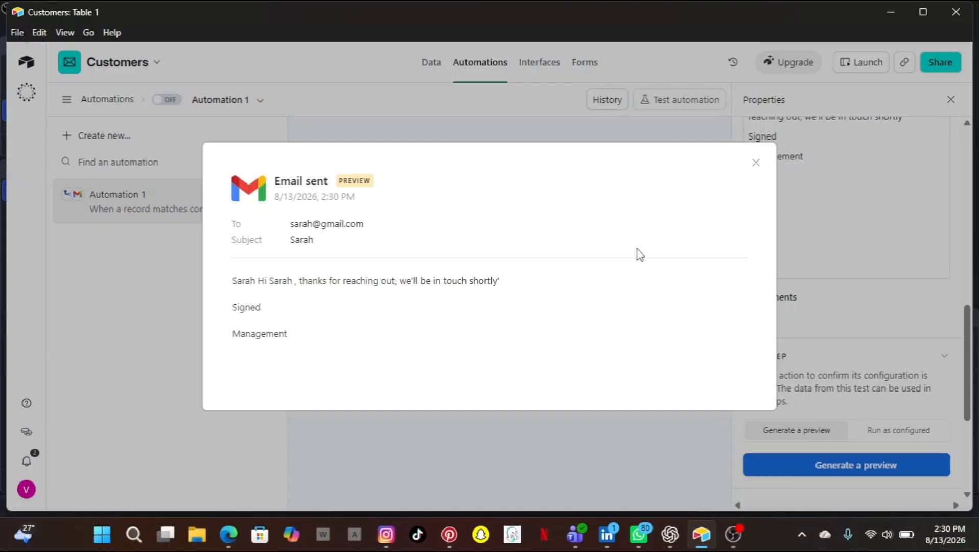
left_click(757, 164)
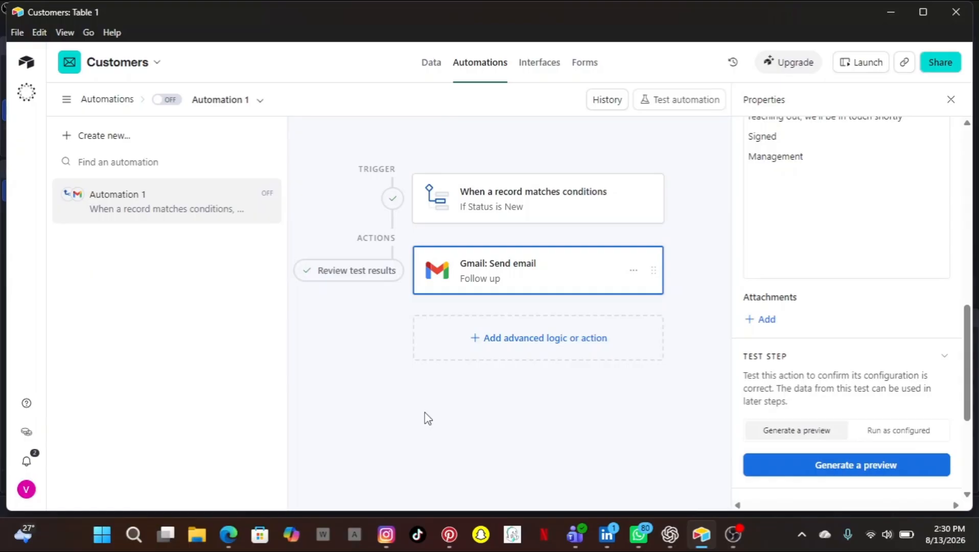
Turn on Automation 1 and review the Gmail action's test results
left_click(166, 100)
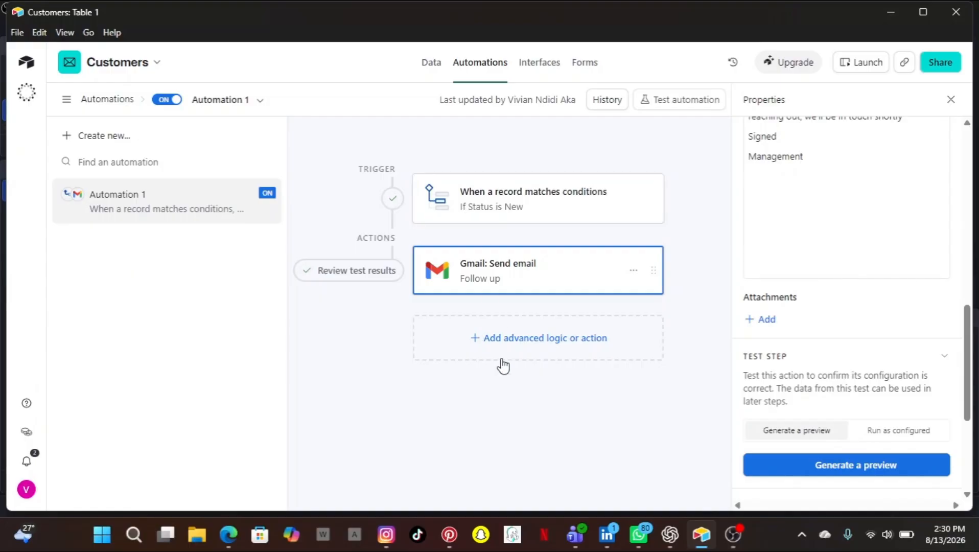
scroll(786, 331, "down", 4)
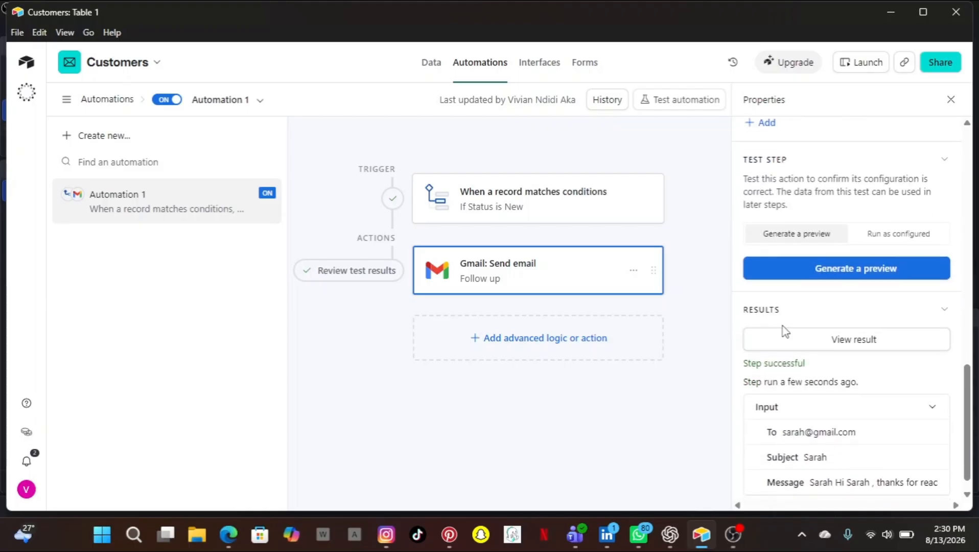
scroll(786, 331, "down", 1)
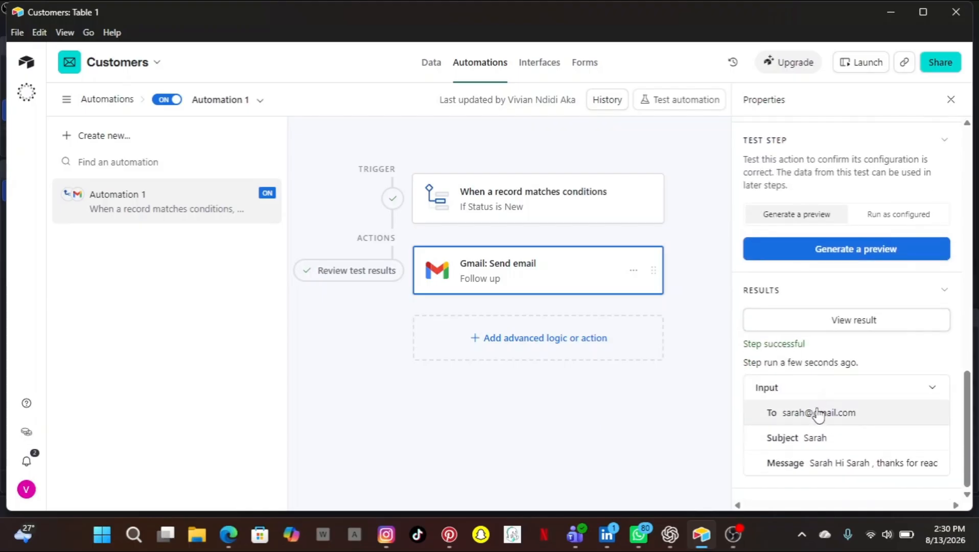